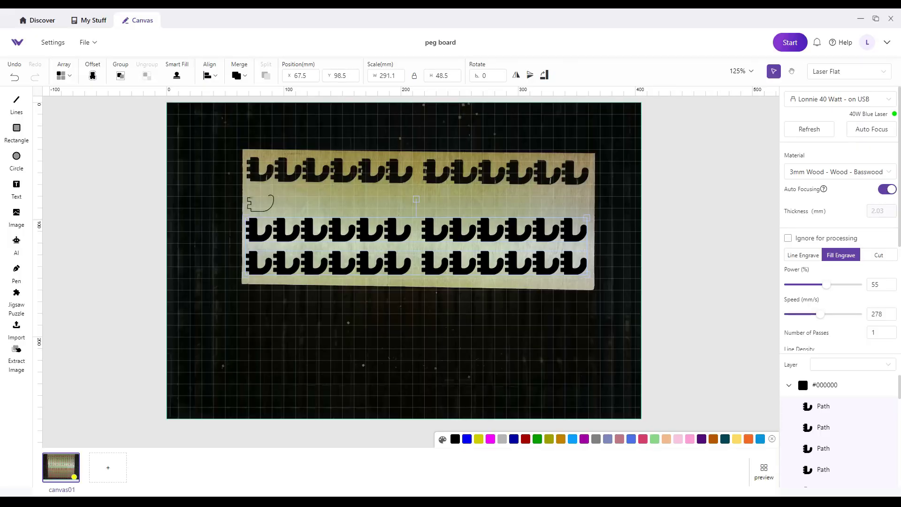
Nudge the two lower hook rows slightly and set them to Cut at 100% power, 7 mm/s.
{"action": "mouse_move", "coordinate": [390, 230]}
{"action": "left_mouse_down"}
{"action": "mouse_move", "coordinate": [391, 221]}
{"action": "mouse_move", "coordinate": [356, 233]}
{"action": "left_mouse_up"}
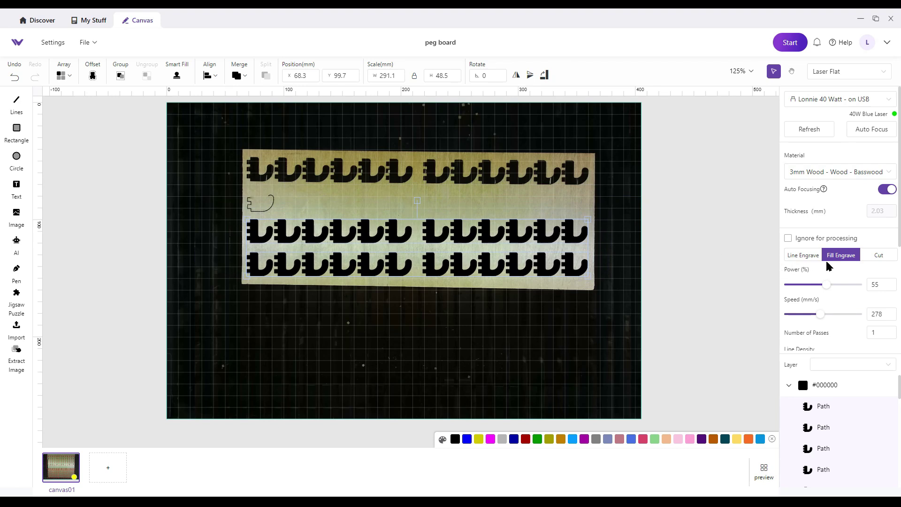
{"action": "left_click", "coordinate": [880, 255]}
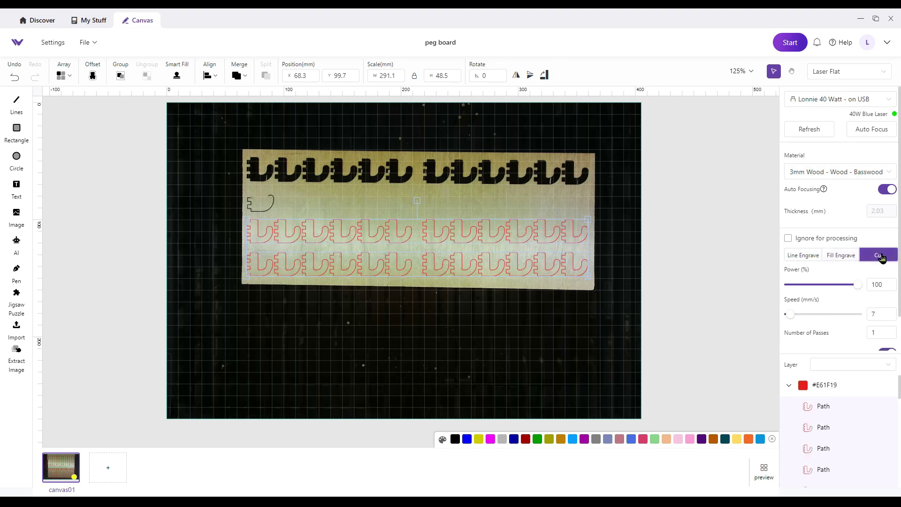
{"action": "scroll", "coordinate": [825, 231], "scroll_direction": "down", "scroll_amount": 1}
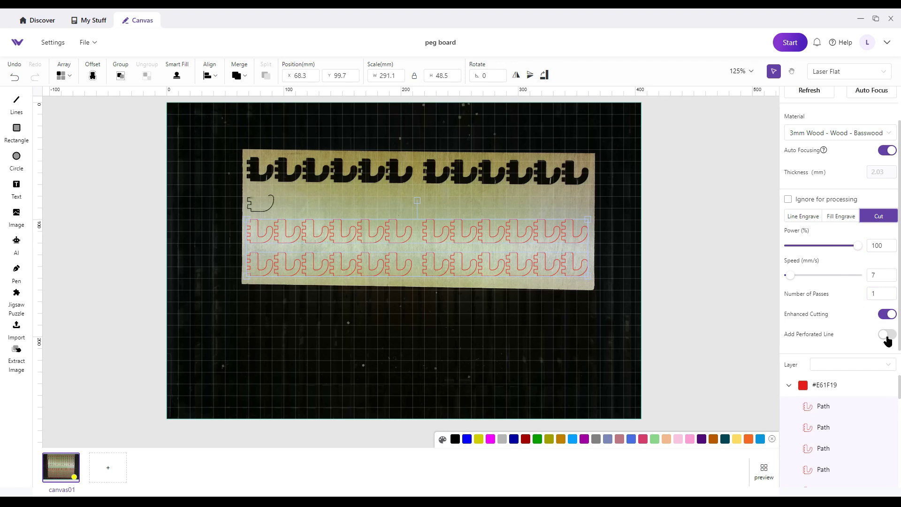
{"action": "scroll", "coordinate": [841, 304], "scroll_direction": "down", "scroll_amount": 1}
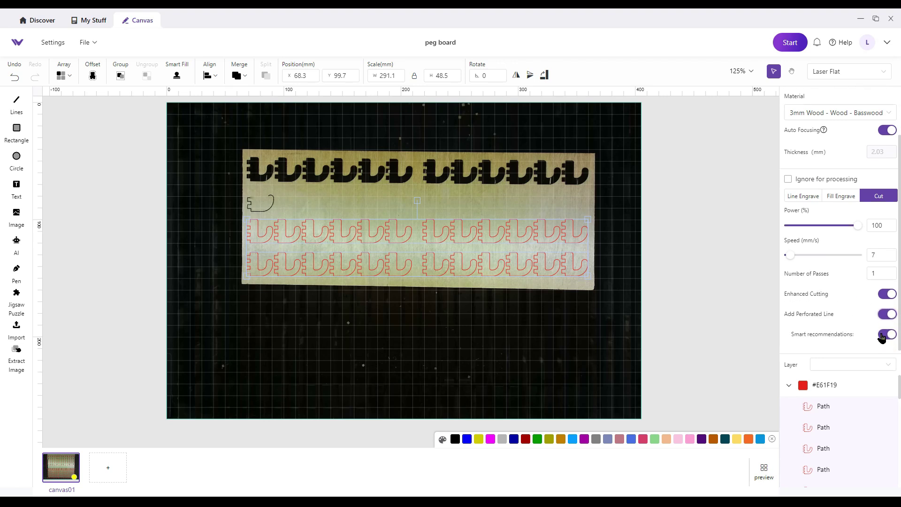
{"action": "scroll", "coordinate": [836, 316], "scroll_direction": "down", "scroll_amount": 2}
{"action": "scroll", "coordinate": [832, 311], "scroll_direction": "down", "scroll_amount": 1}
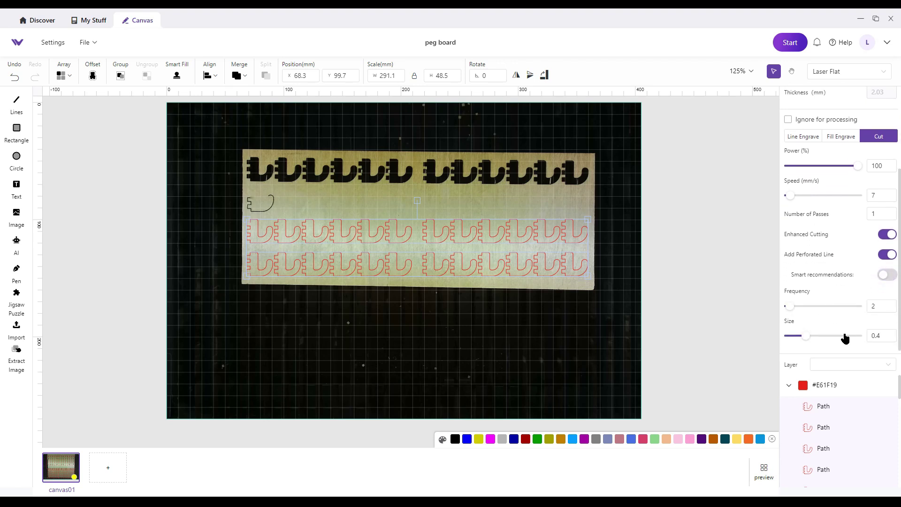
Switch perforation back to smart recommendations so frequency and size are set automatically.
{"action": "left_click", "coordinate": [888, 276]}
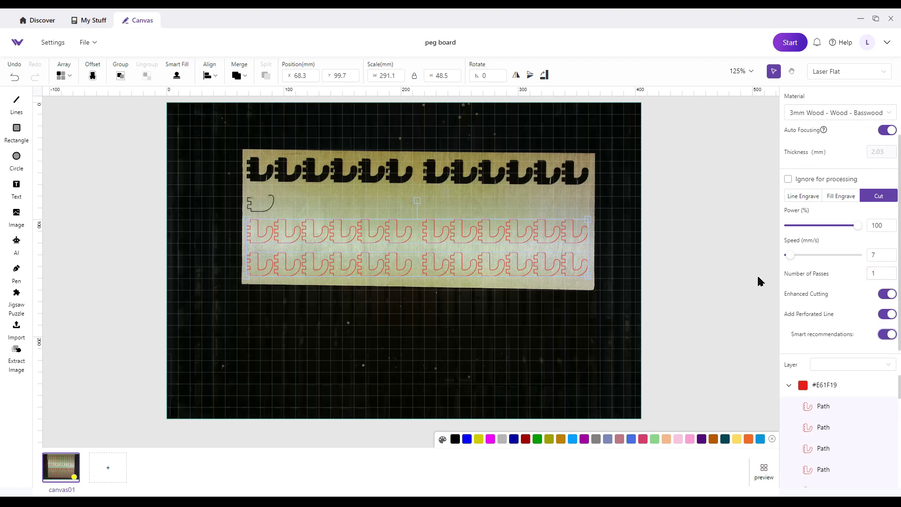